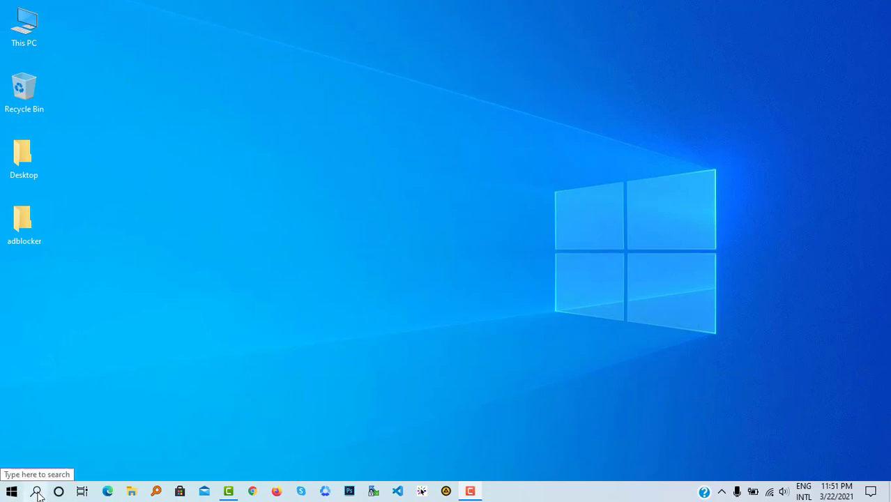
Search the system for "window update" and open the Windows Update settings.
click(37, 493)
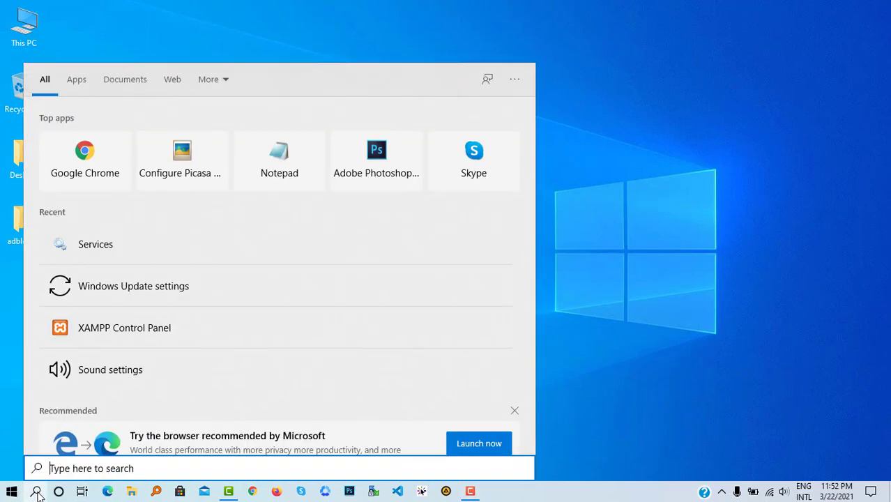
text(windo)
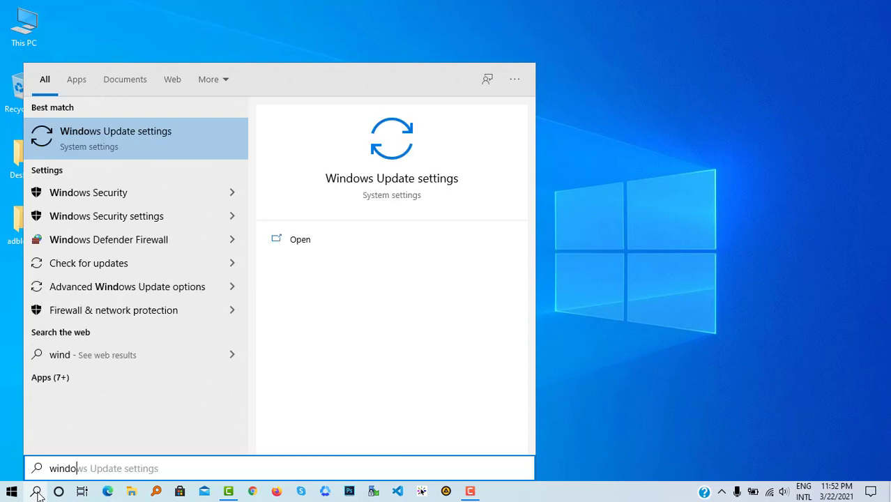
text(w up)
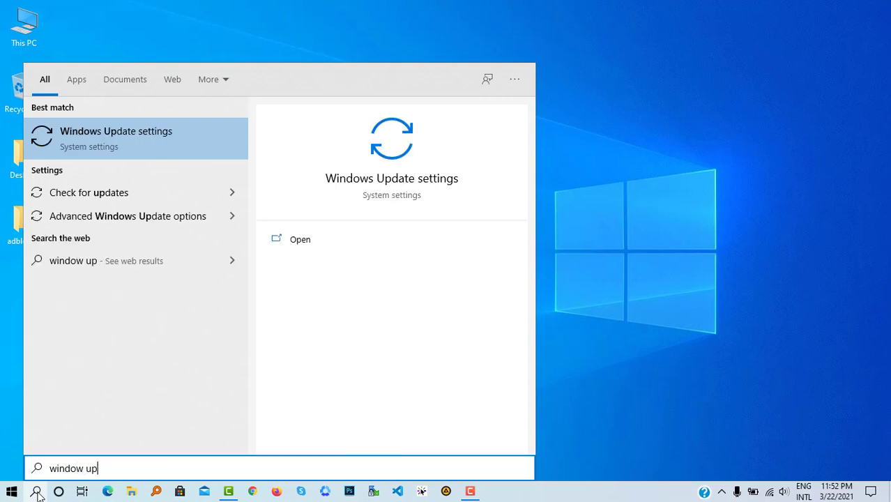
text(date)
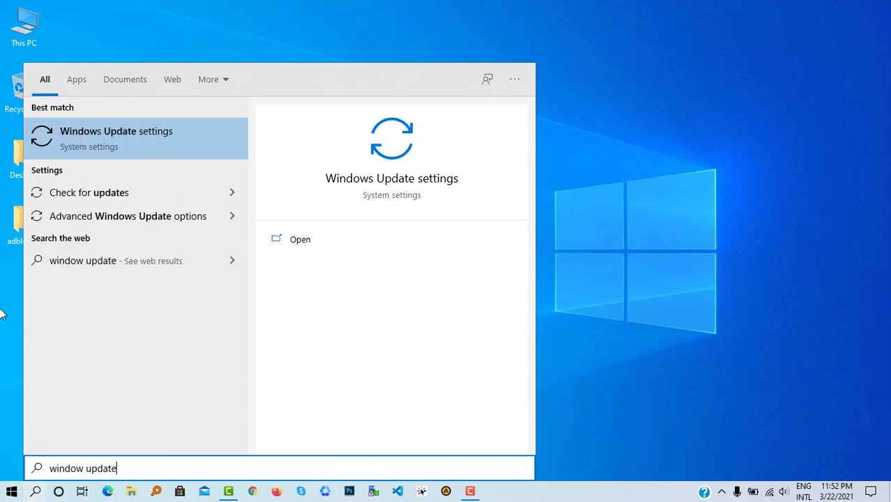
click(156, 133)
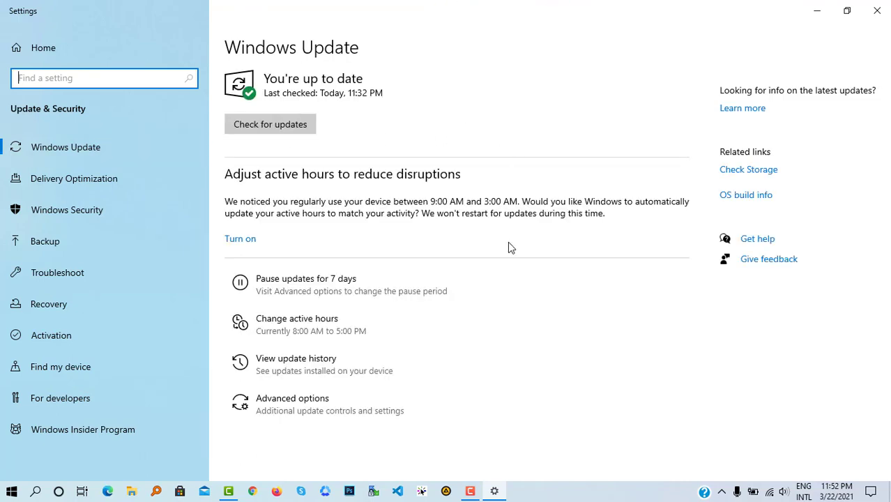
Review the advanced options of Windows Update and open the Delivery Optimization settings from there.
click(311, 409)
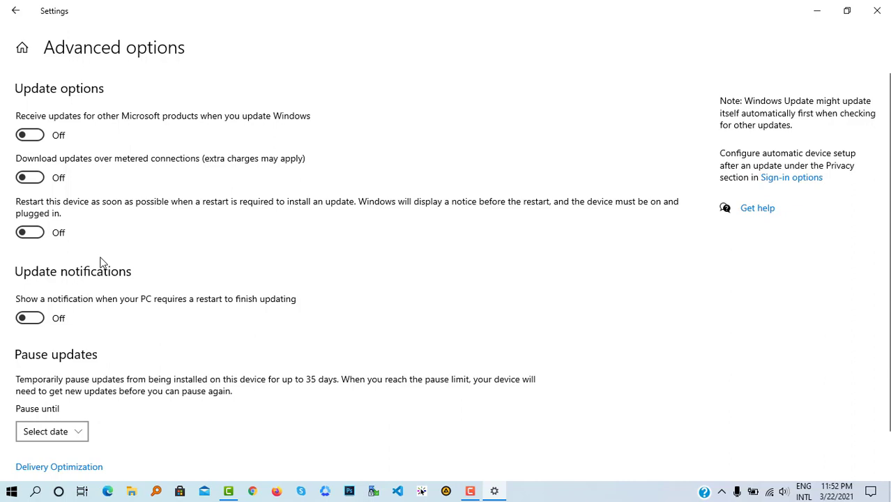
scroll(103, 239, down, 1)
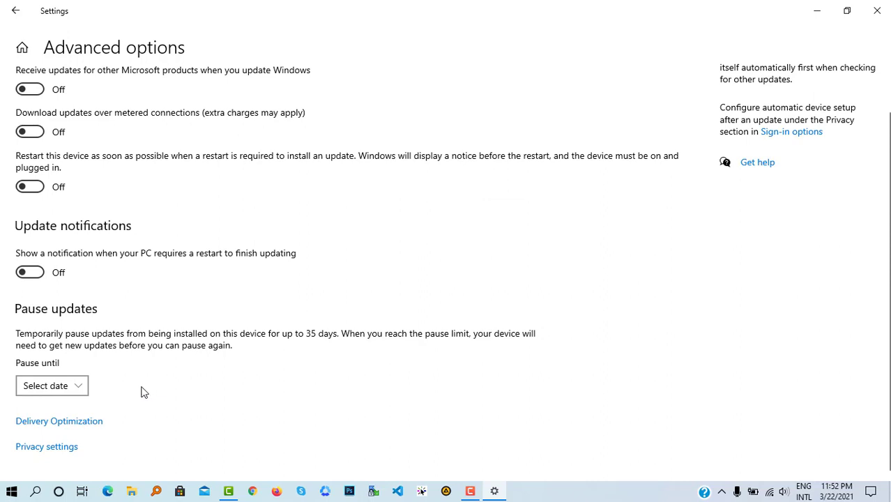
click(95, 428)
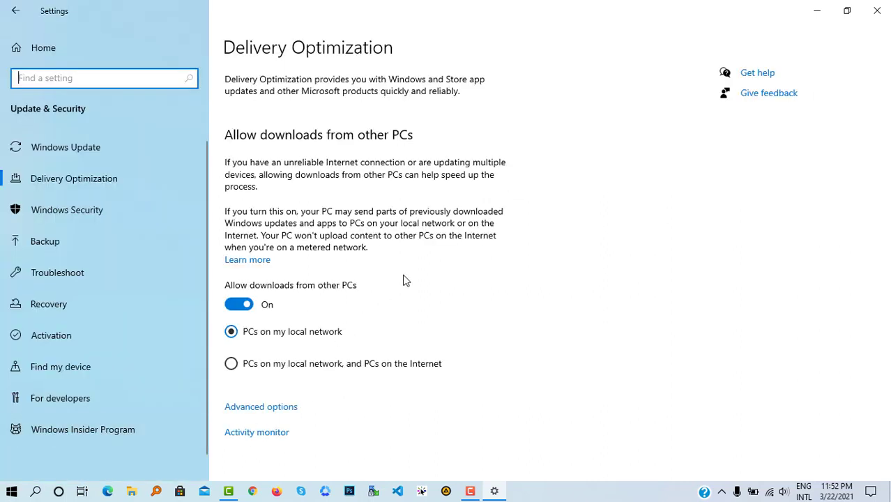
Turn Allow downloads from other PCs off and back on, and close the Settings window.
click(250, 306)
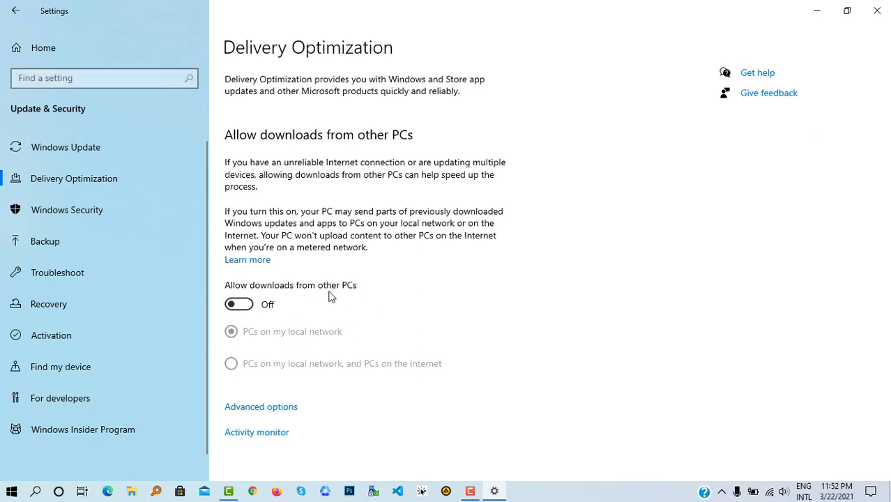
click(244, 307)
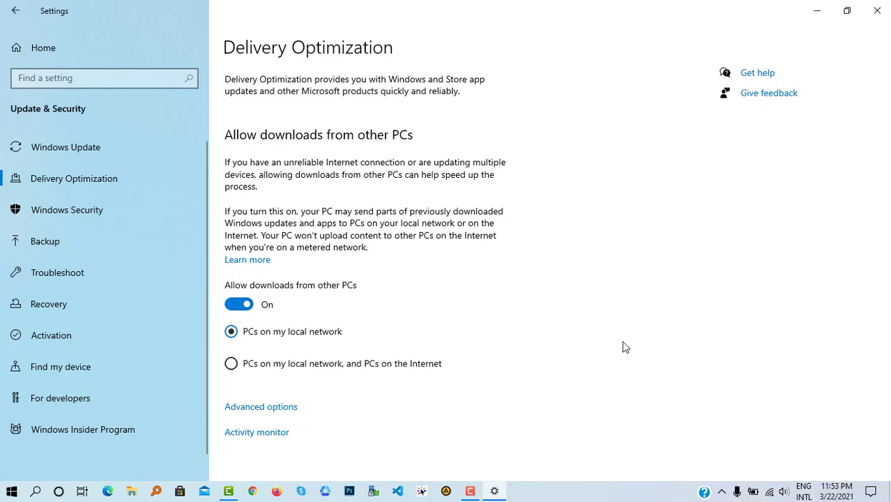
click(876, 12)
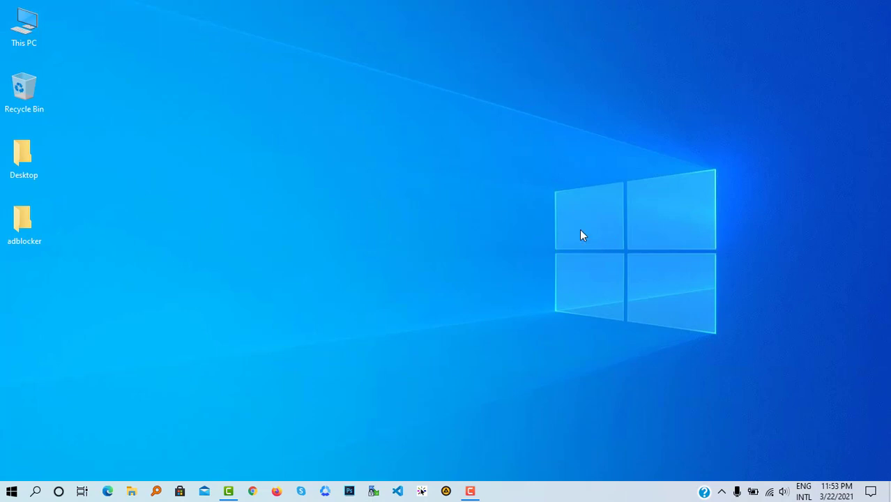
Search the system for "services" and open the Services app.
key(super+s)
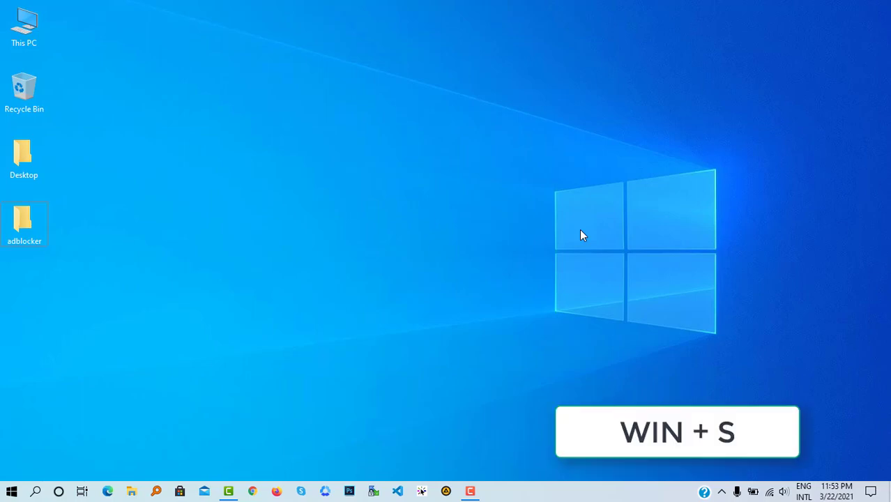
text(ser)
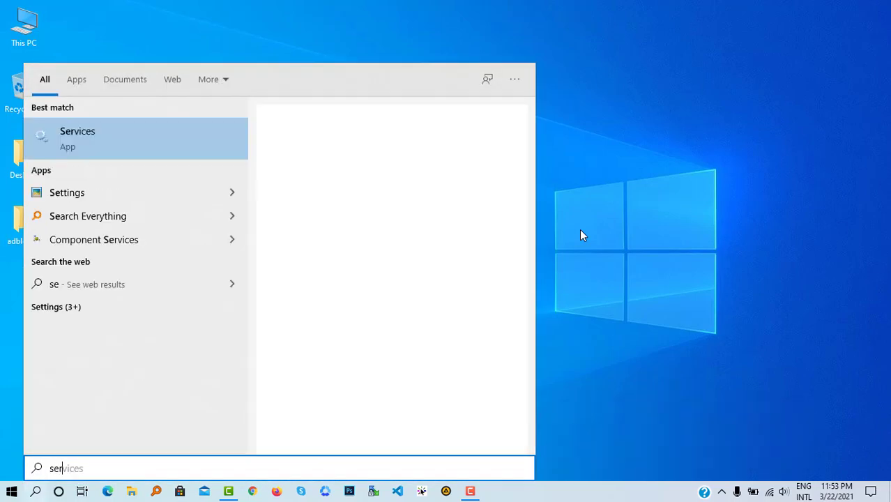
text(r)
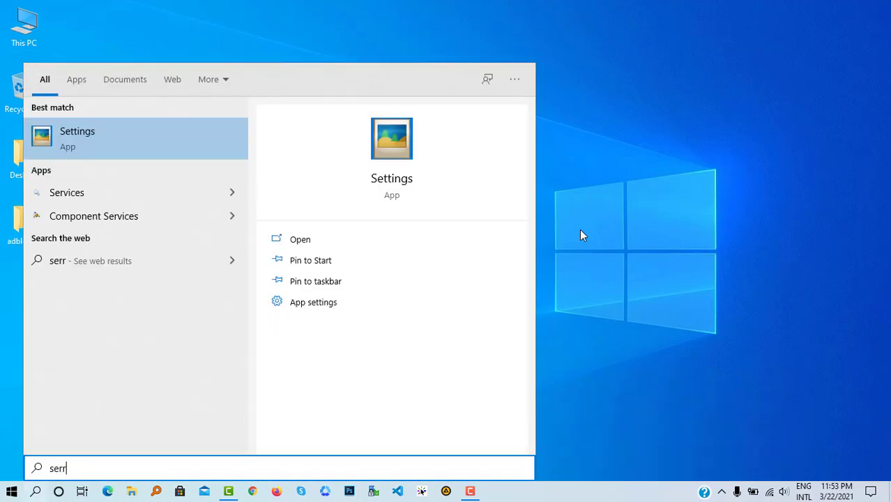
key(BackSpace)
text(vi)
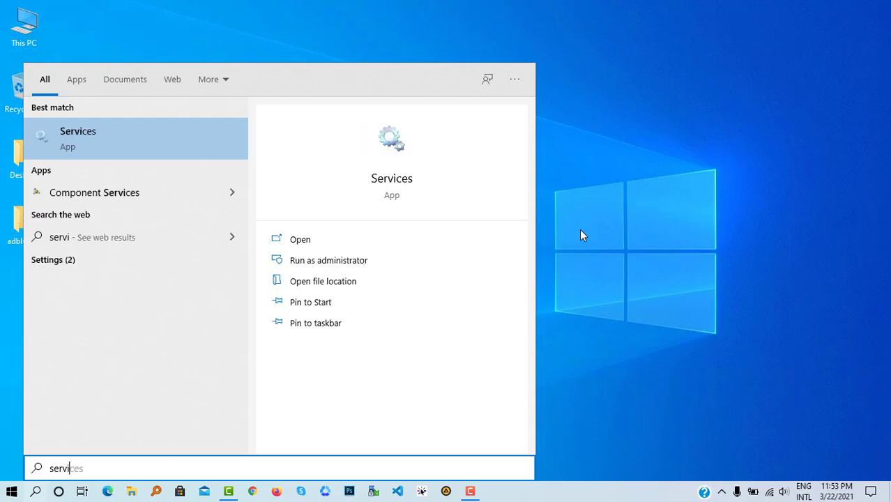
text(ces)
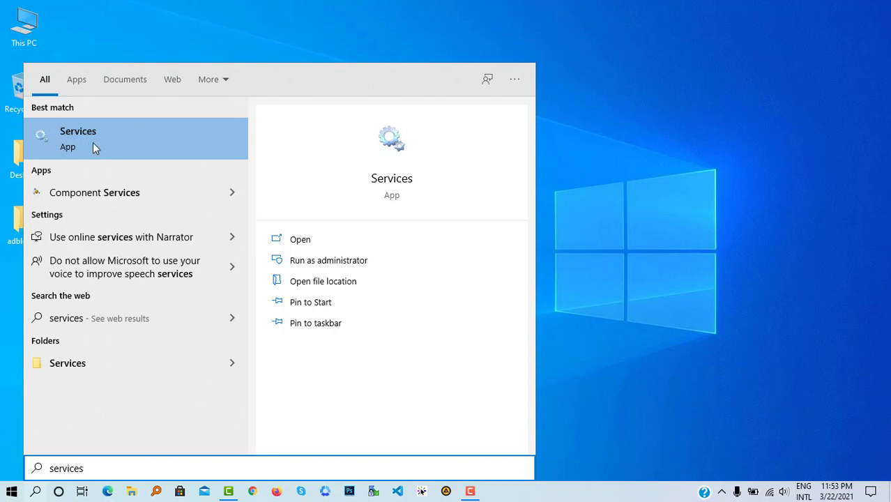
click(118, 143)
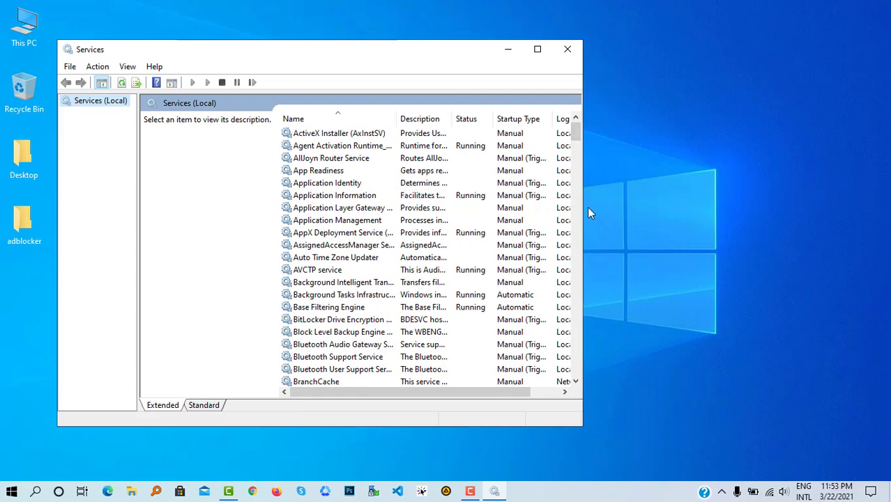
Widen the Services window, locate the Windows Update service in the list and open its properties.
drag(587, 207, 674, 207)
scroll(454, 189, down, 2)
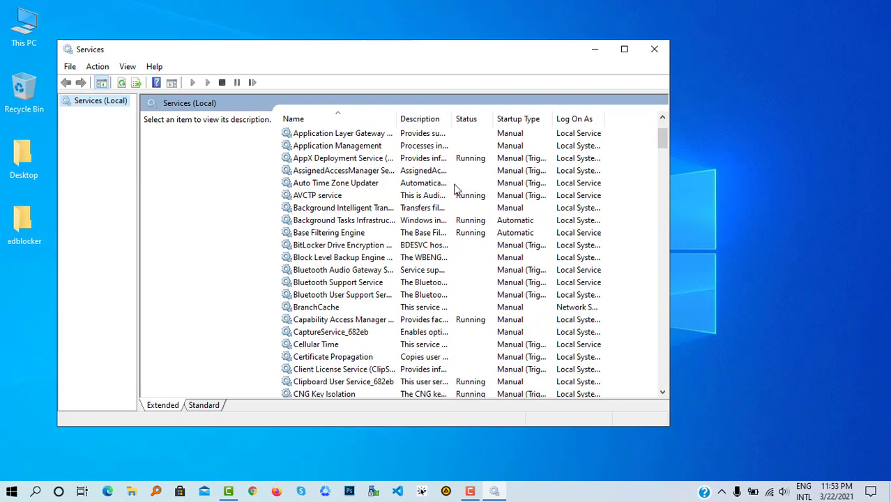
scroll(454, 188, down, 20)
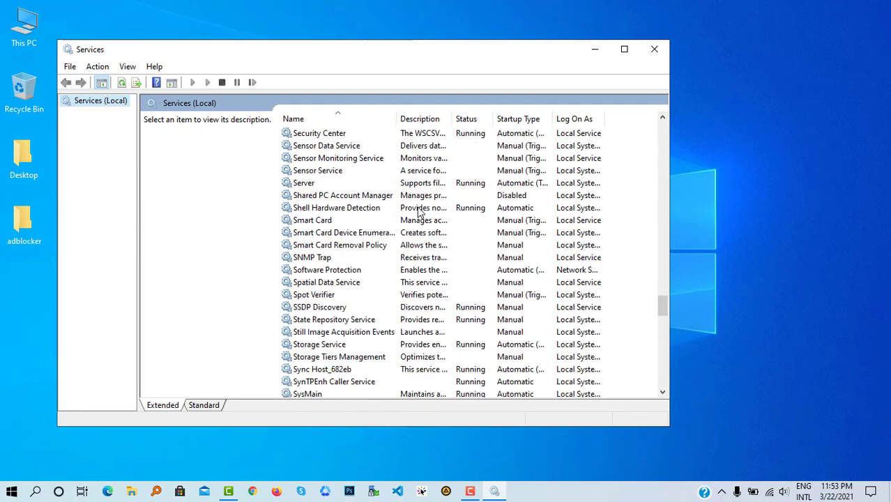
scroll(419, 212, down, 20)
scroll(420, 221, down, 4)
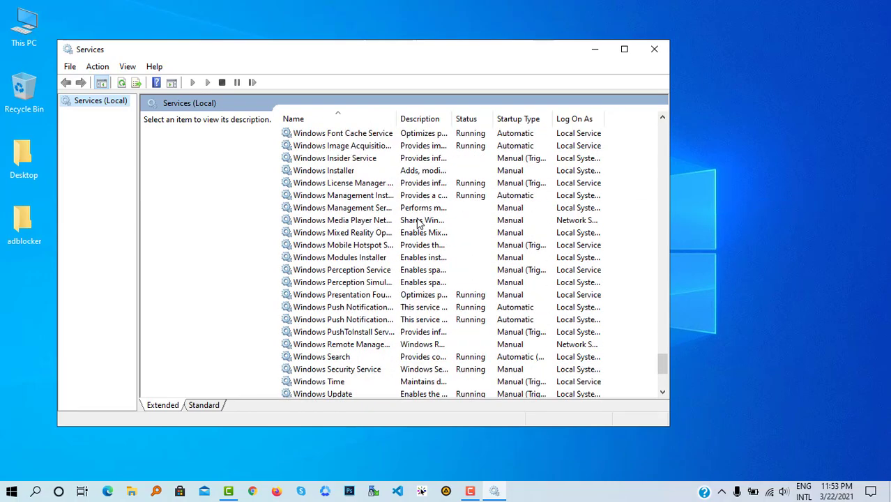
scroll(419, 223, down, 1)
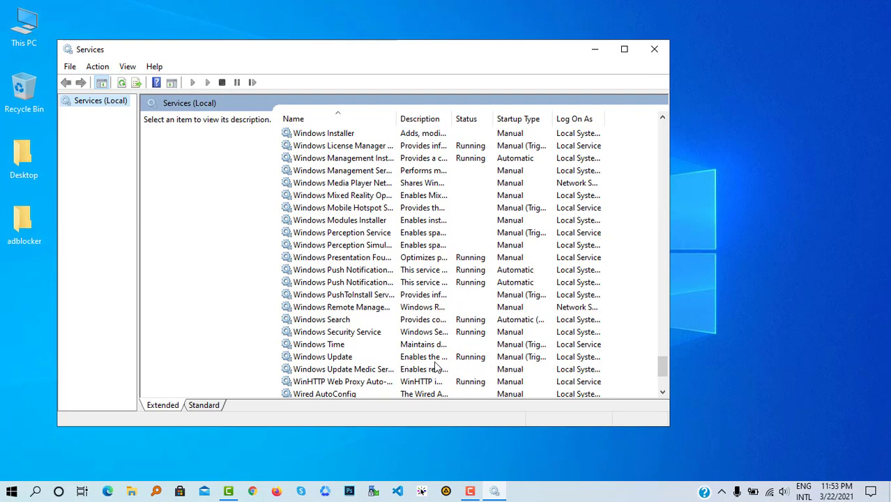
click(471, 361)
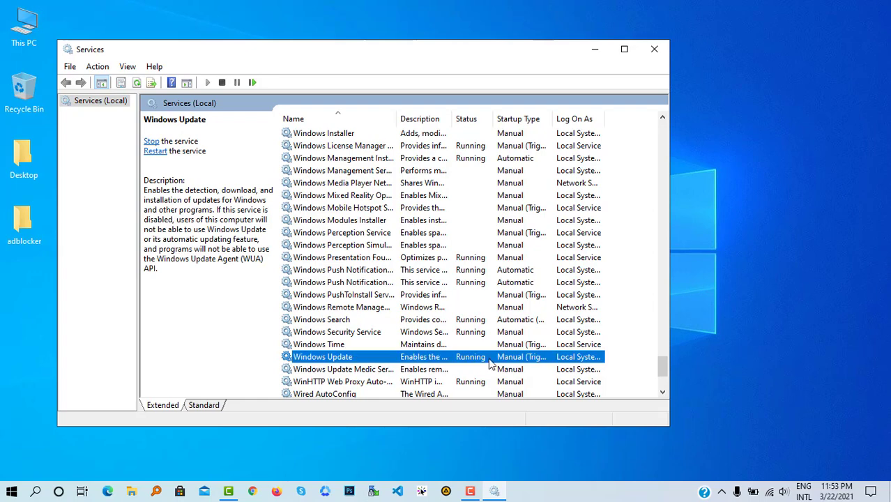
double_click(490, 362)
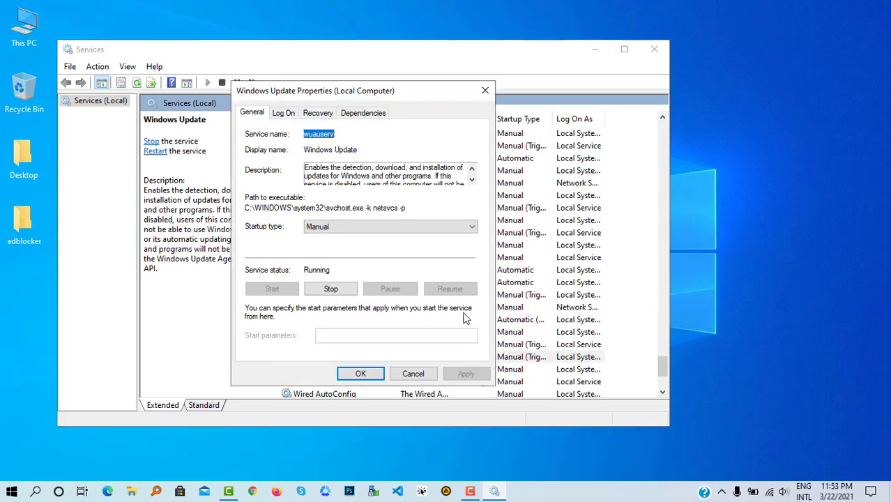
Set the Windows Update service's startup type to Disabled, and stop the running service.
click(422, 228)
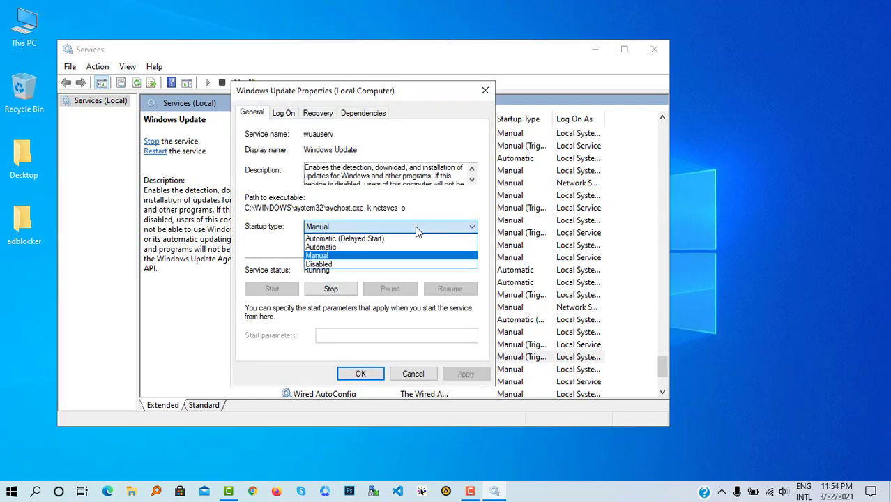
click(392, 270)
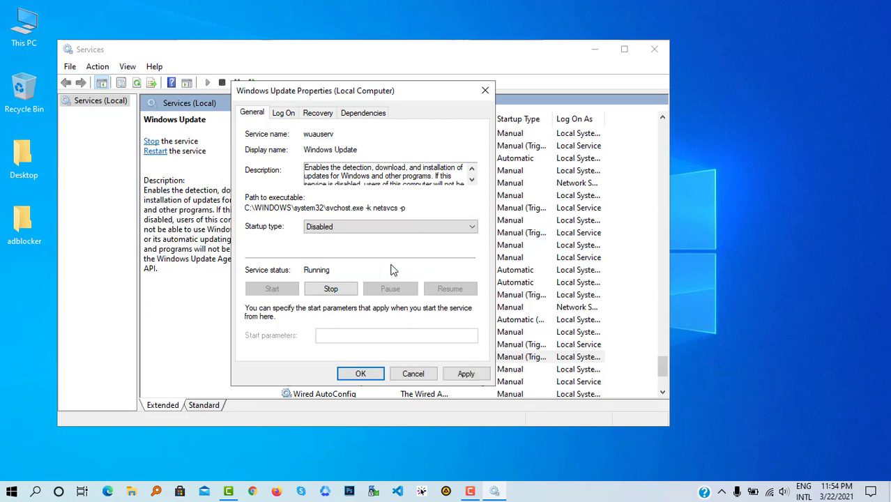
click(334, 290)
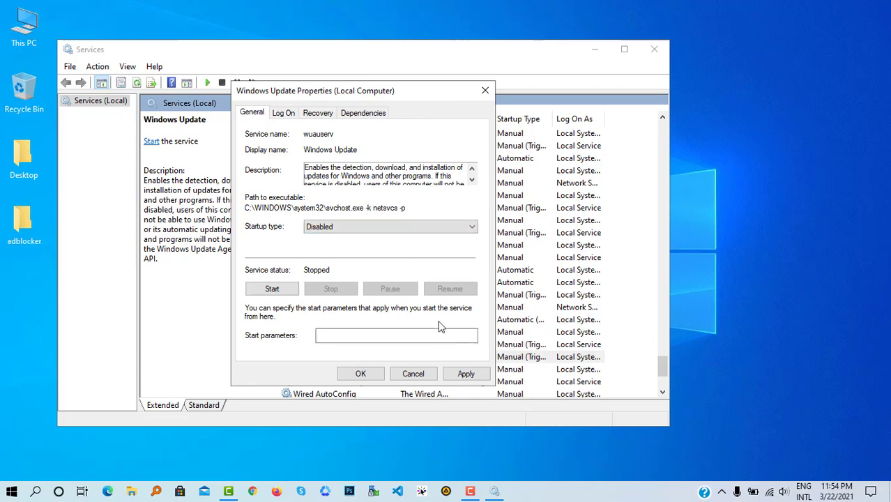
click(370, 373)
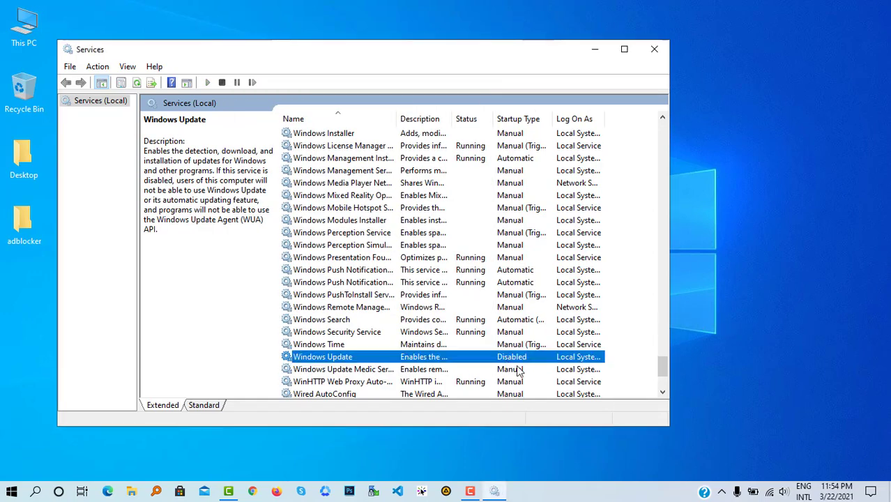